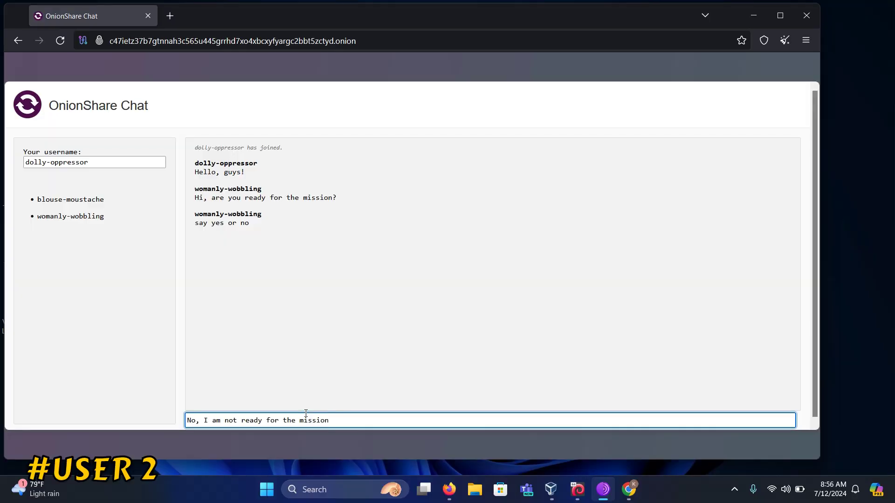
- Send the chat messages '. I am really scared', 'is a loser' and 'I am ready for the mission'
text(. I am really scared)
key(Return)
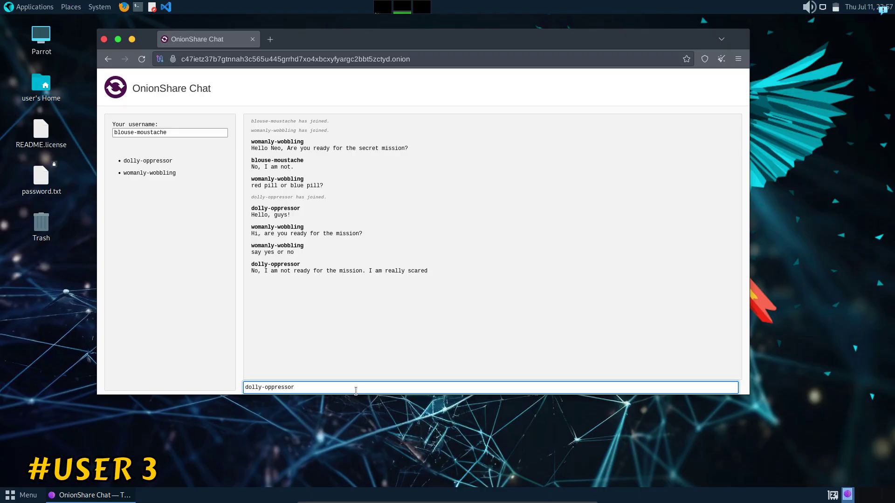
text(is a loser)
key(Return)
text(I am ready for the mission)
key(Return)
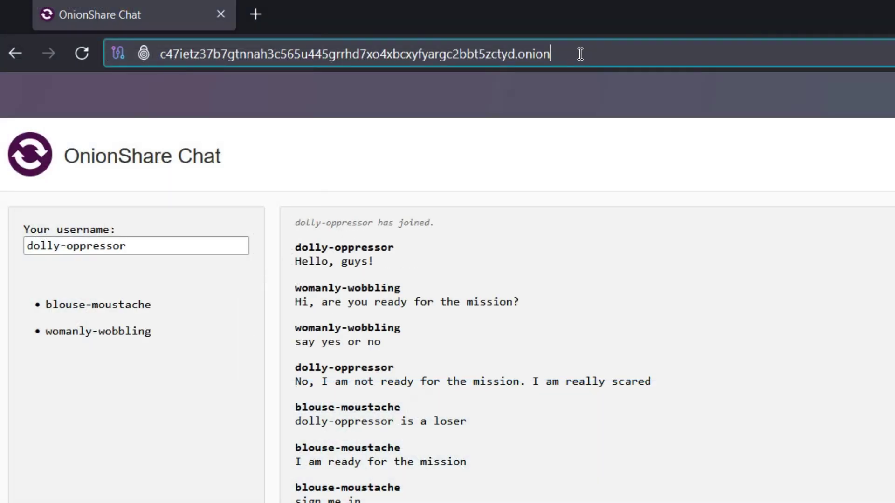
- Select the onion address and the dolly-oppressor username, then stop the chat server
drag(579, 54, 44, 94)
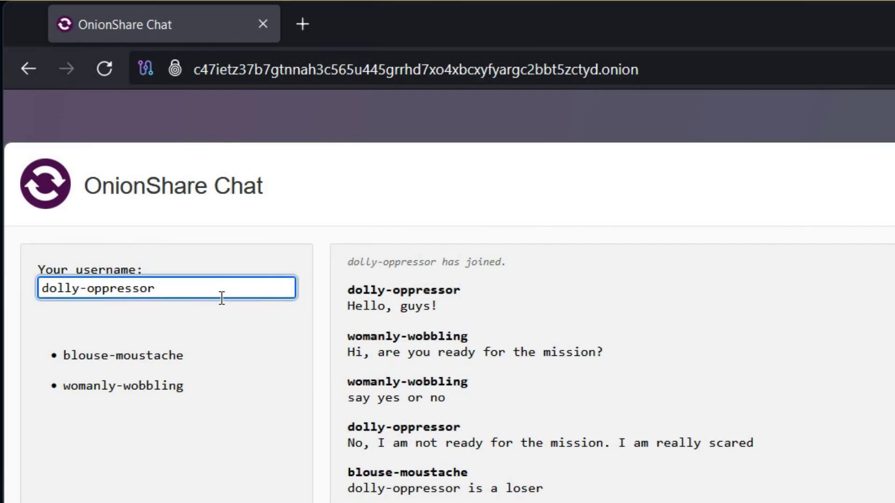
drag(222, 298, 196, 309)
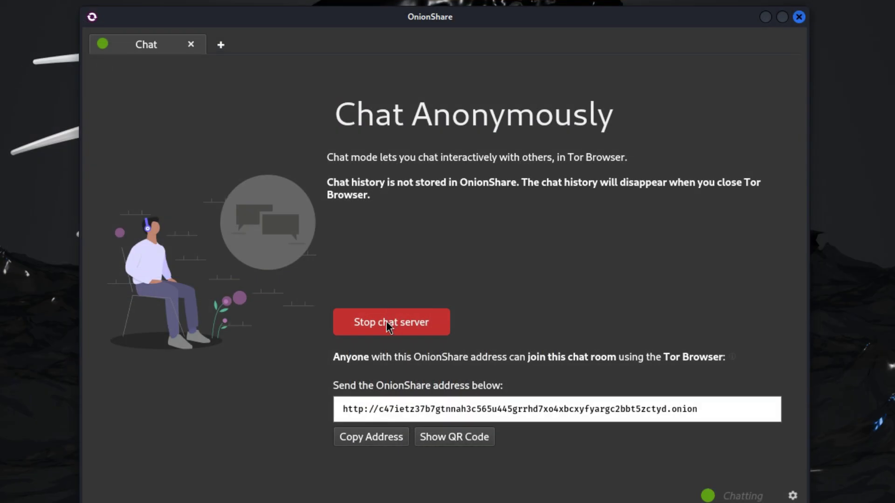
click(390, 327)
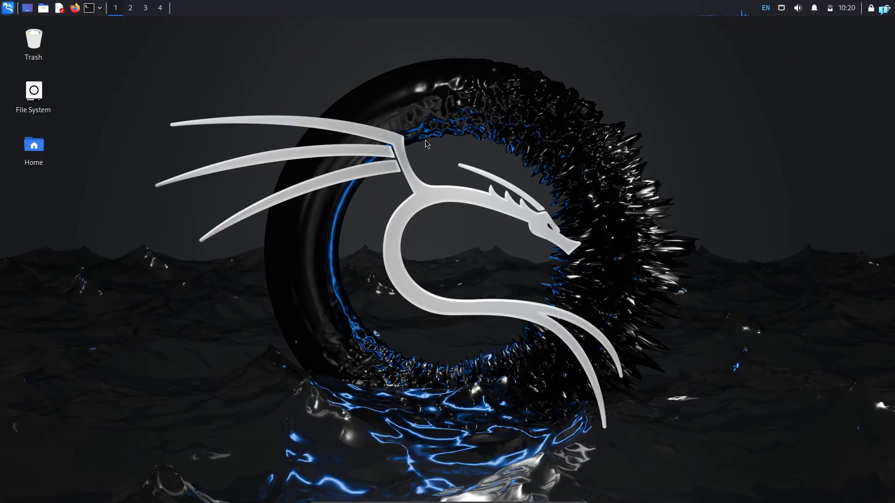
- Install OnionShare with 'sudo apt install onionshare' in a new terminal, then clear the screen
click(89, 8)
scroll(178, 162, up, 10)
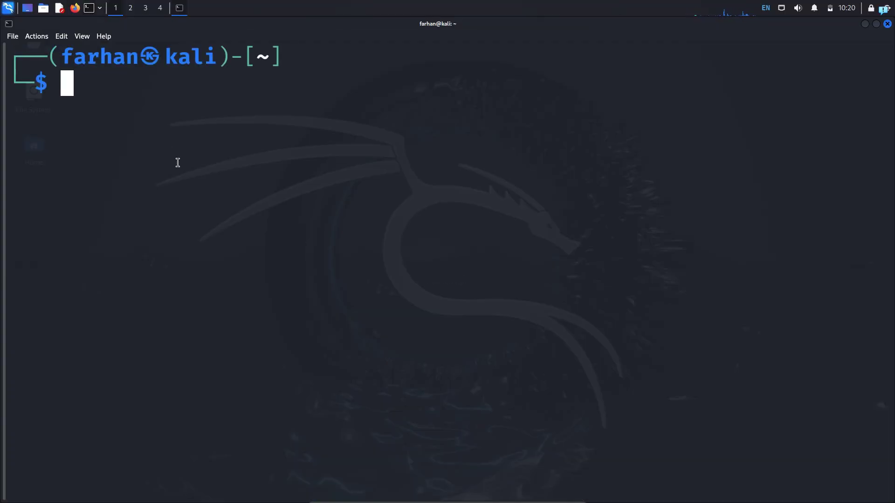
text(sudo )
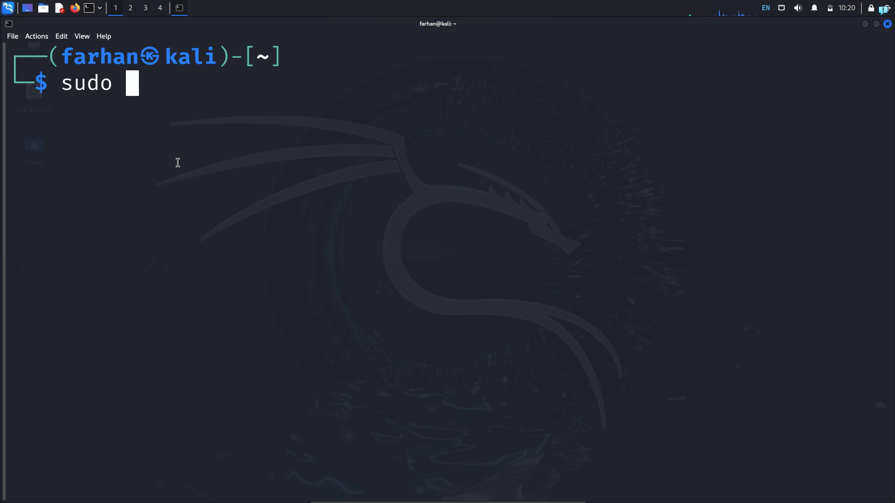
text(apt install onionshare)
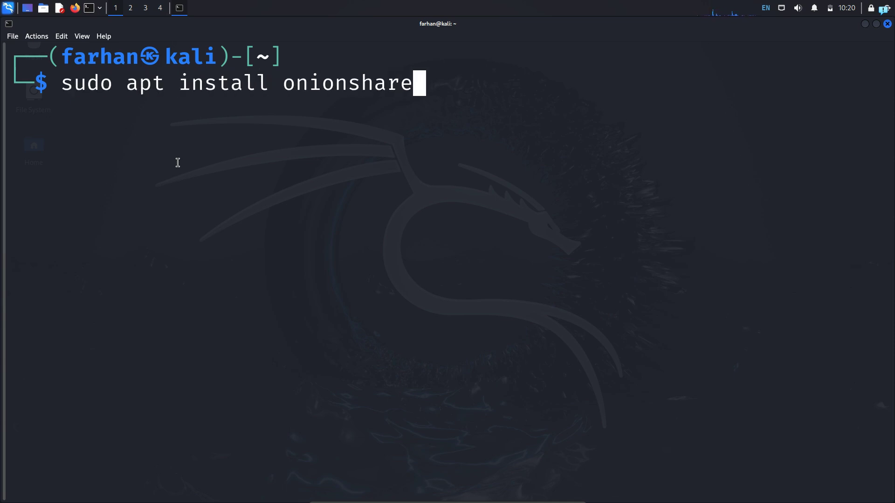
key(Return)
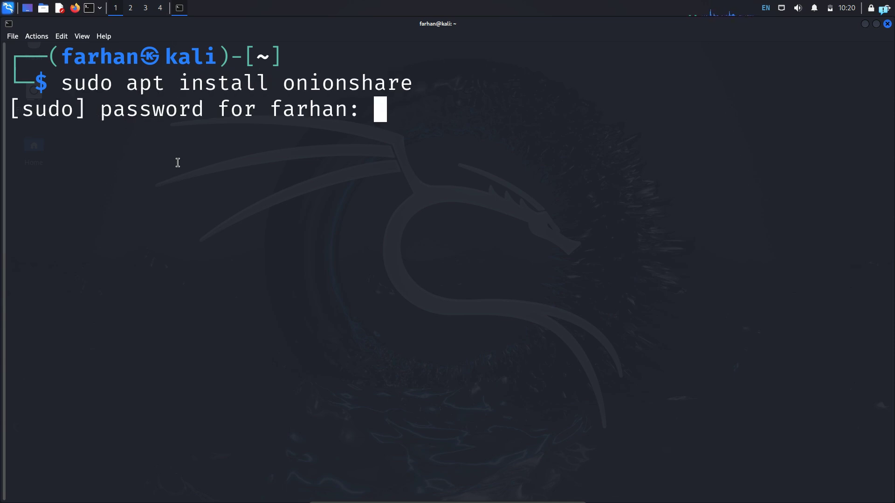
key(Return)
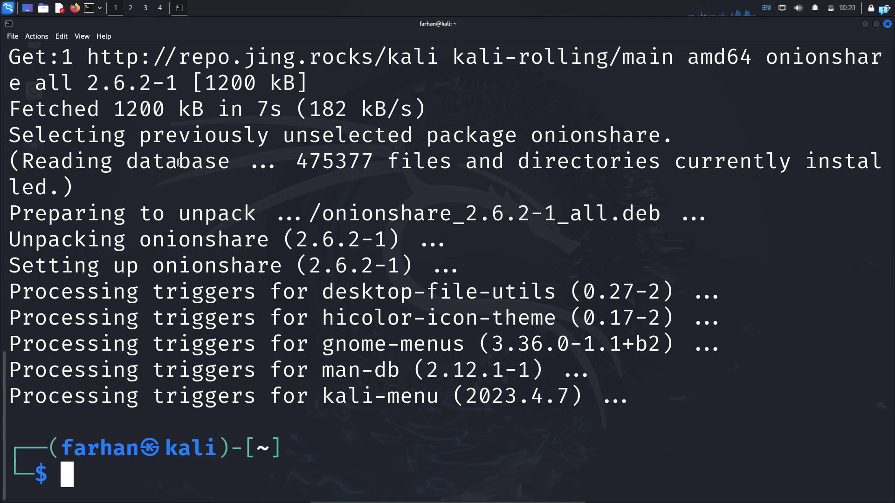
text(clear)
key(Return)
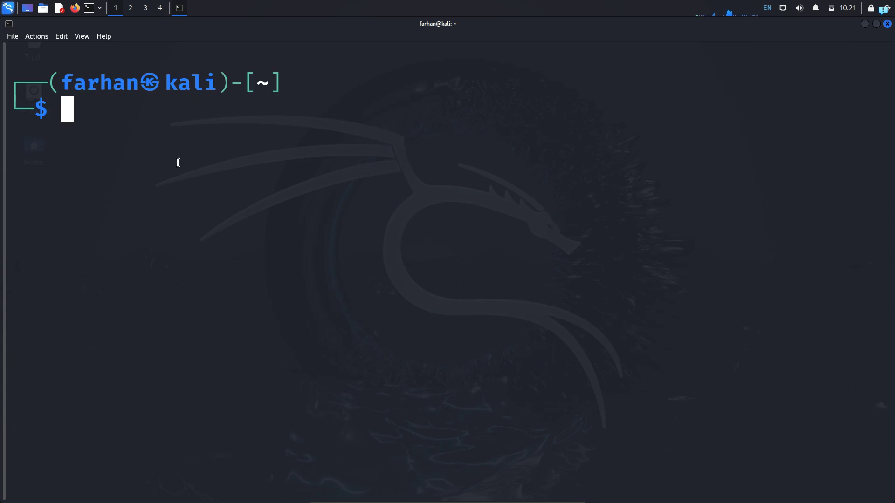
- Search 'onionshare' in the Applications menu and launch OnionShare
click(8, 8)
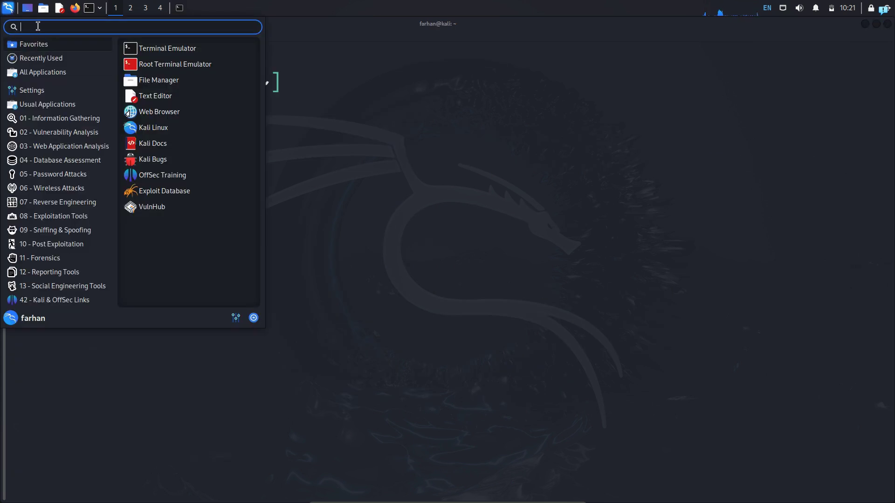
text(onionshare)
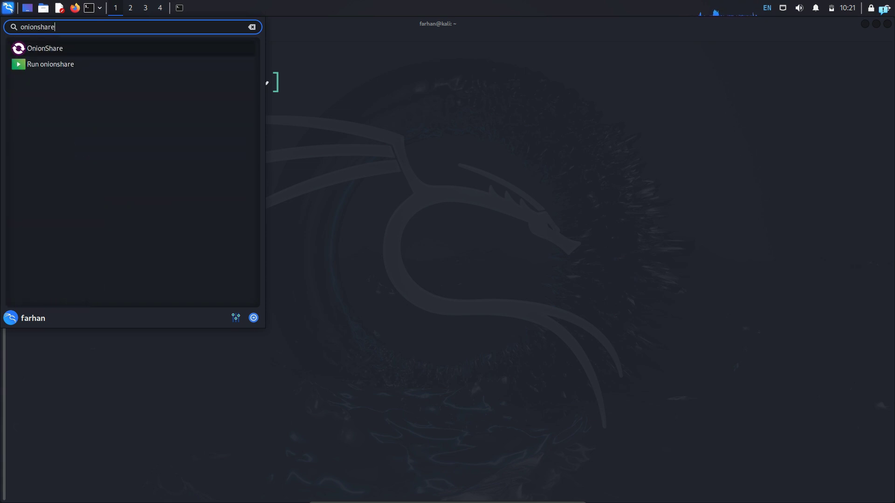
click(70, 52)
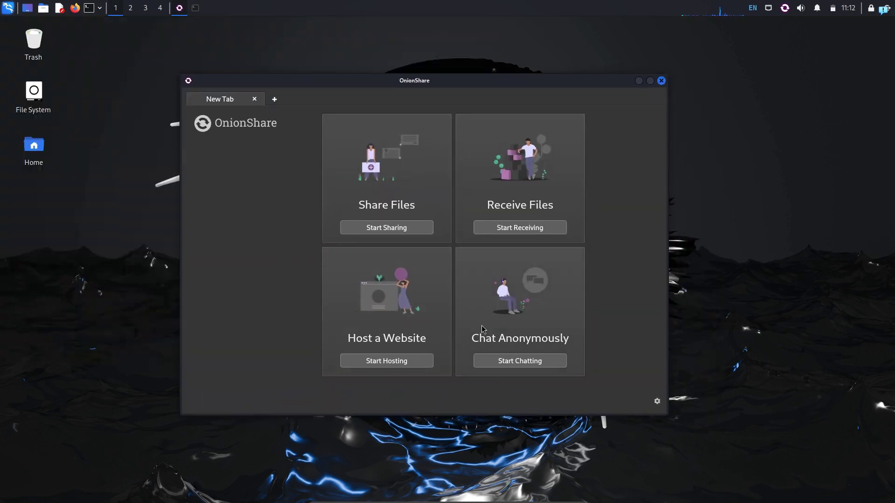
- Choose the Chat mode, toggle the public service option and reveal advanced settings
click(503, 363)
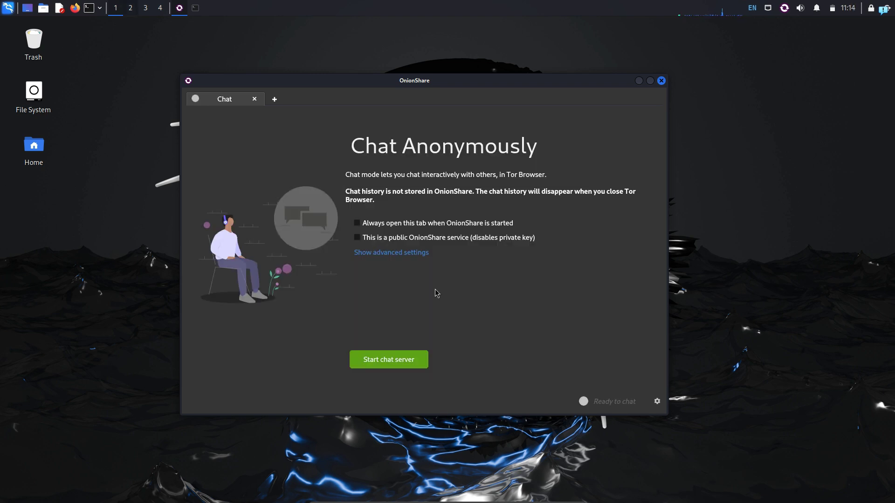
click(358, 240)
click(366, 254)
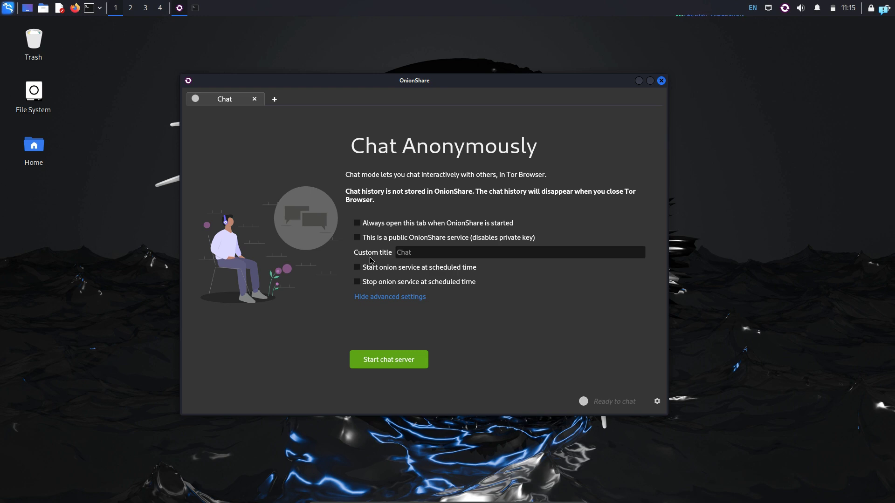
- Start the chat server and select its full onion address
click(389, 359)
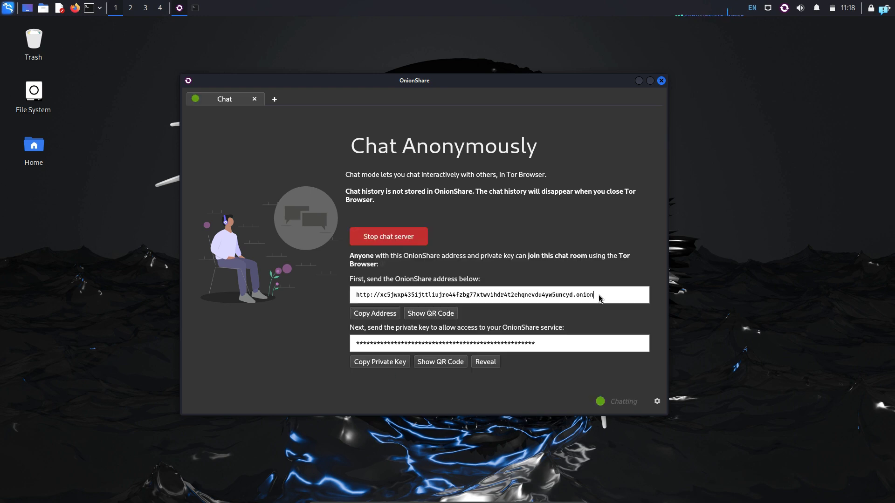
drag(599, 295, 357, 279)
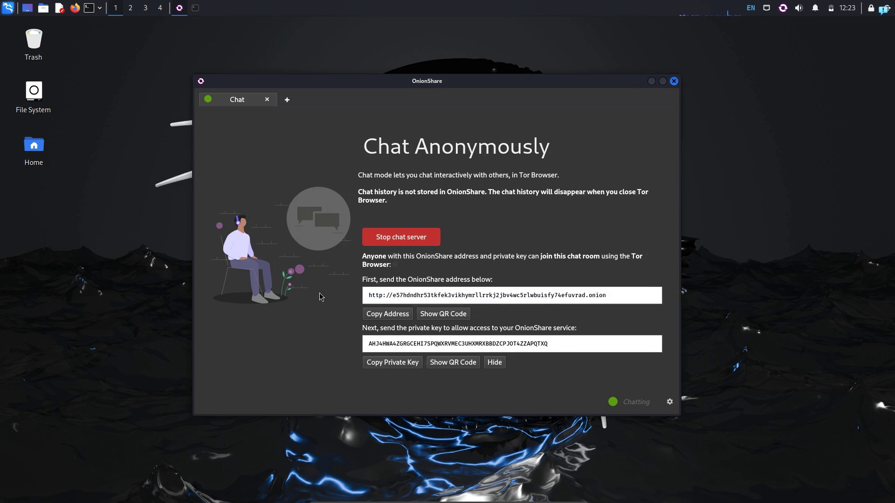
- Launch Tor Browser from the application menu by searching 'tor'
click(13, 9)
text(tor)
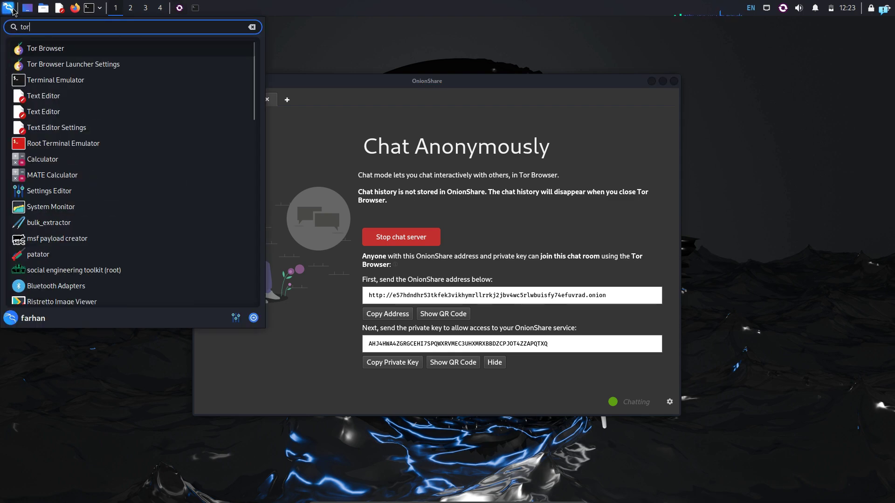
click(55, 50)
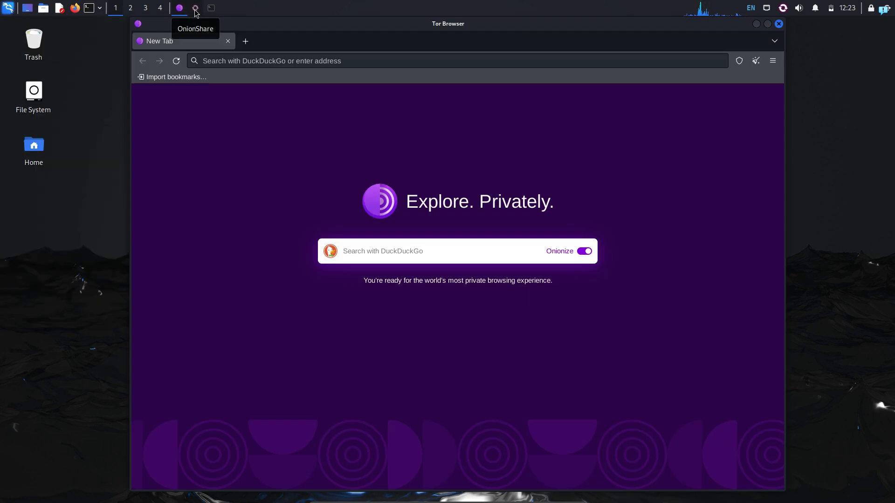
- Copy the chat server's onion address and load it in Tor Browser
click(196, 8)
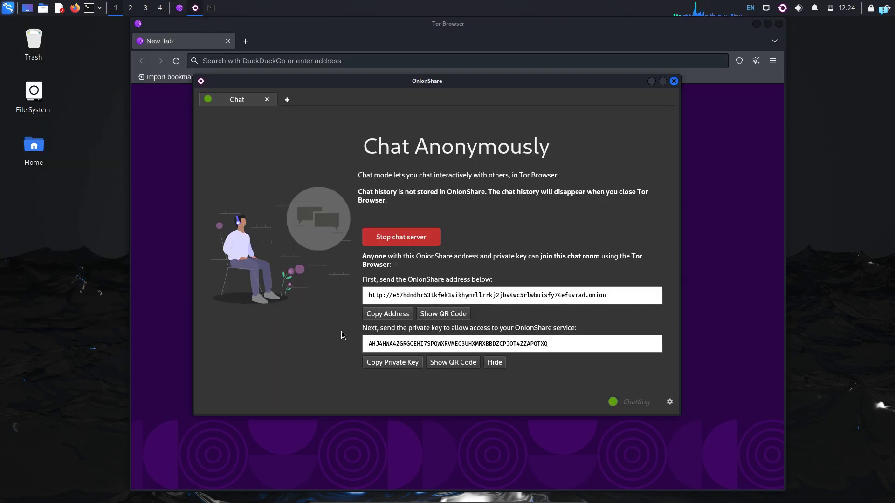
click(371, 319)
click(171, 259)
click(286, 60)
key(ctrl+v)
key(Return)
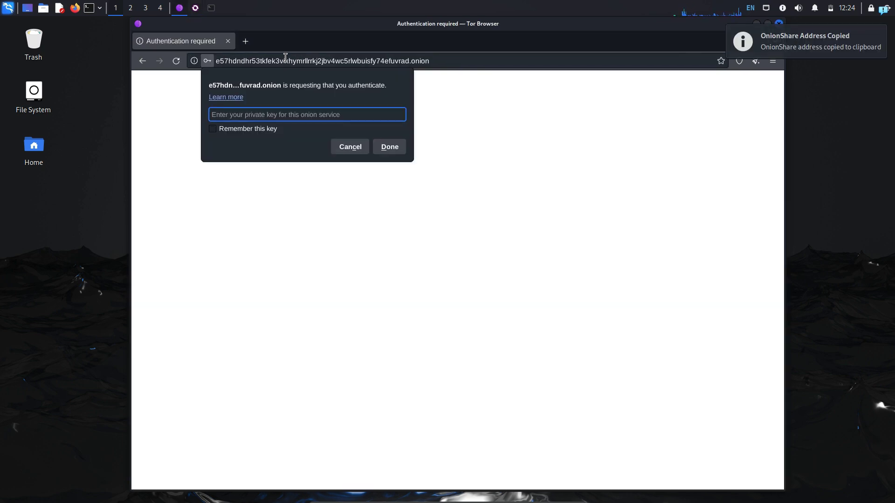
- Copy the private key from OnionShare and submit it in Tor Browser's key prompt
click(196, 8)
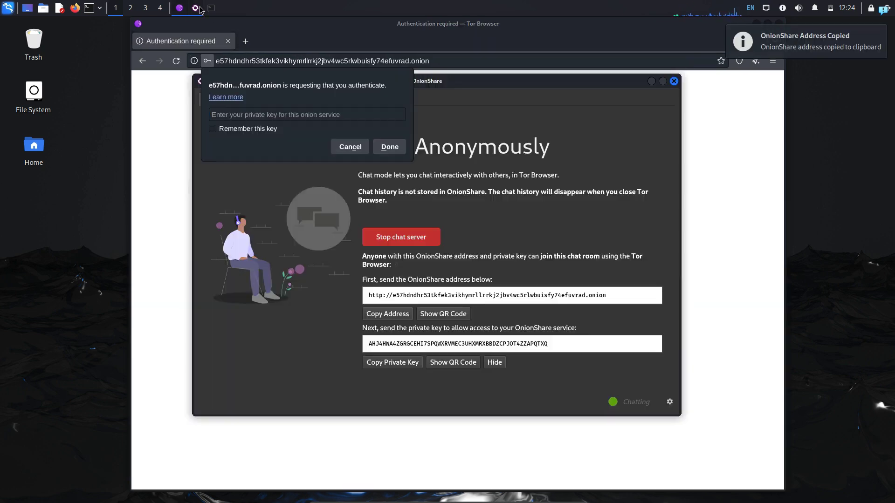
click(406, 368)
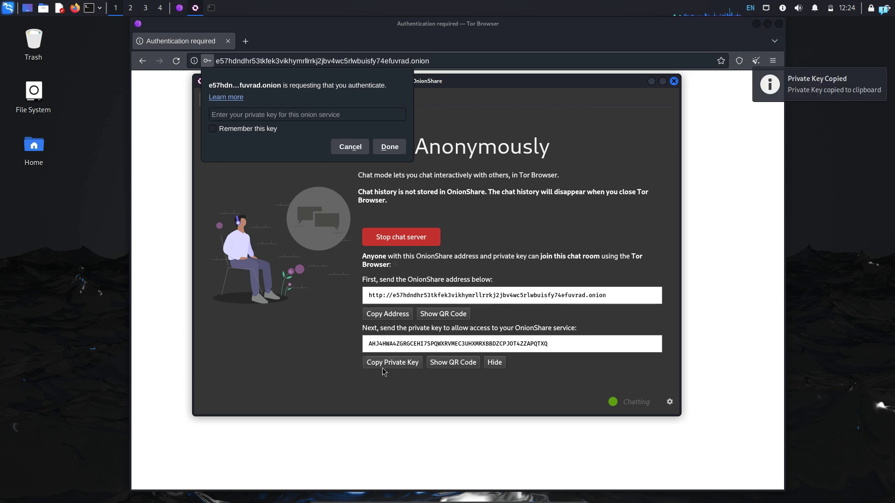
click(275, 116)
key(ctrl+v)
click(385, 152)
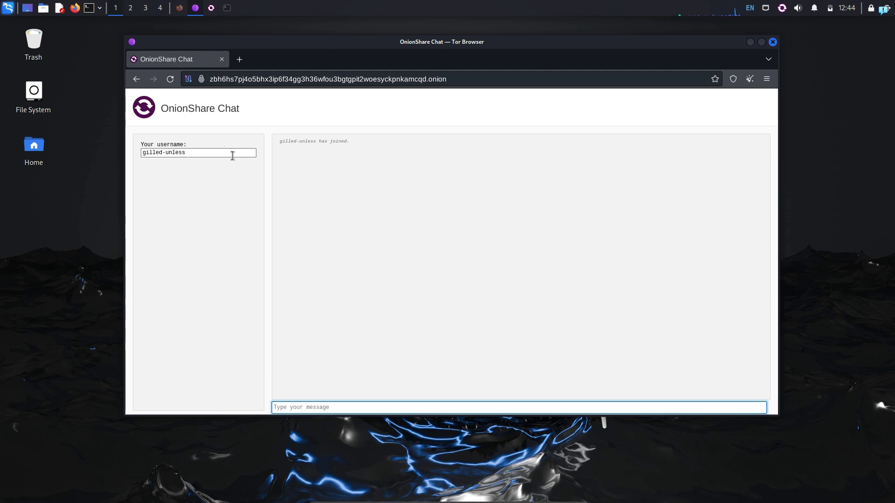
- Type and erase test text 'sdfdsfs' in the message box, then bring OnionShare forward
drag(232, 155, 132, 152)
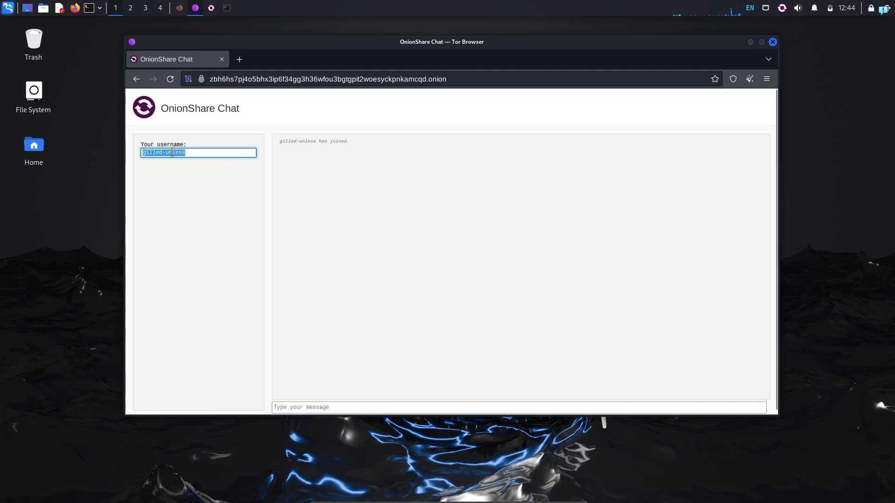
click(299, 403)
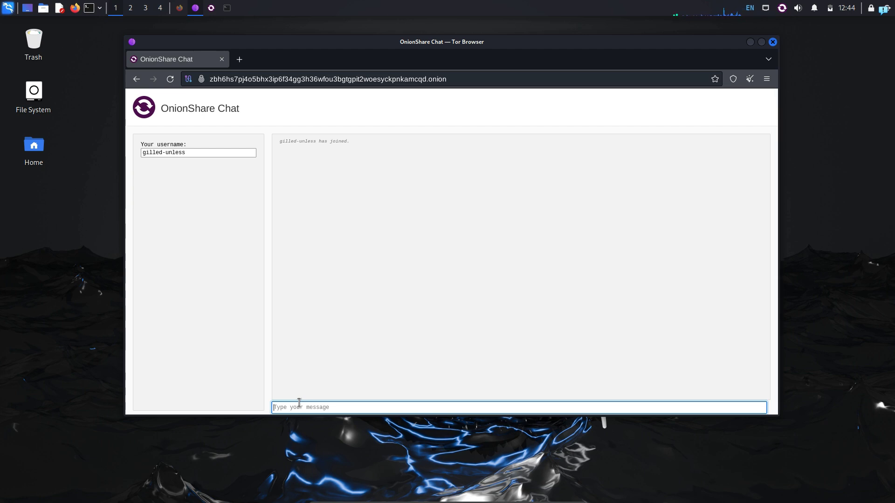
text(sdfdsfs)
key(BackSpace)
key(BackSpace)
key(BackSpace)
key(BackSpace)
key(BackSpace)
key(BackSpace)
key(BackSpace)
key(BackSpace)
key(BackSpace)
click(212, 8)
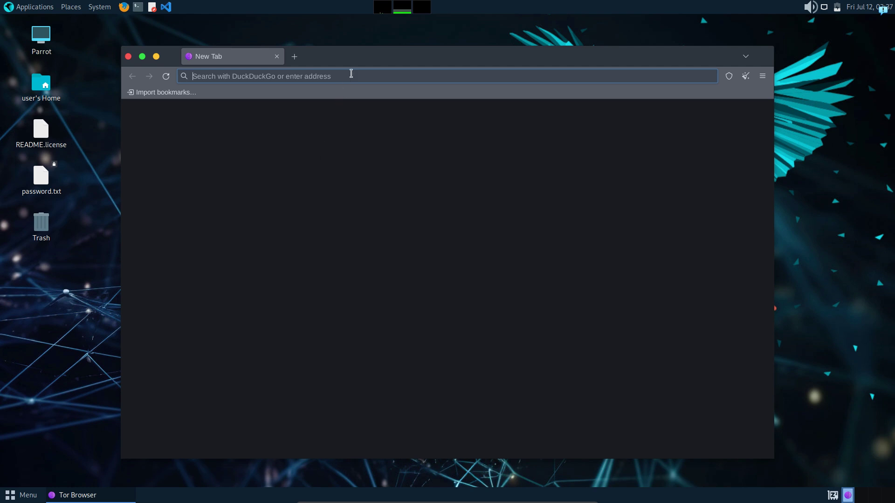
- Load the chat room's onion address on the second machine and unlock it with the private key
click(351, 75)
key(ctrl+v)
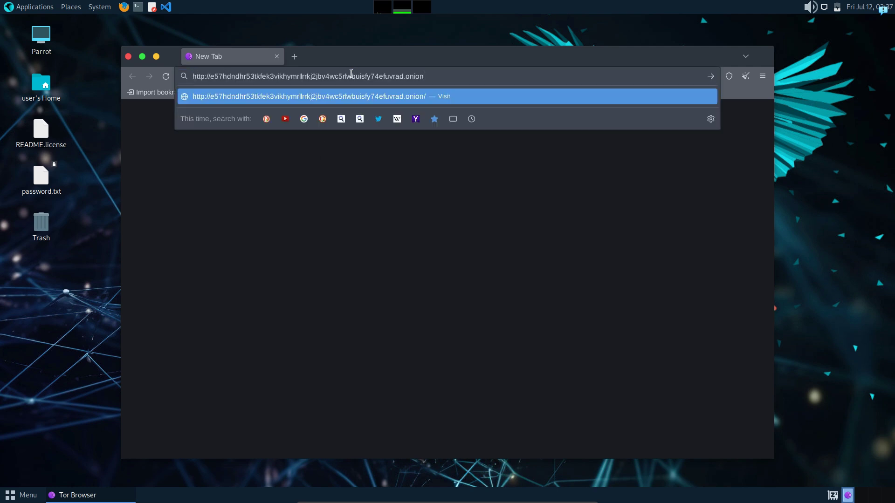
key(Return)
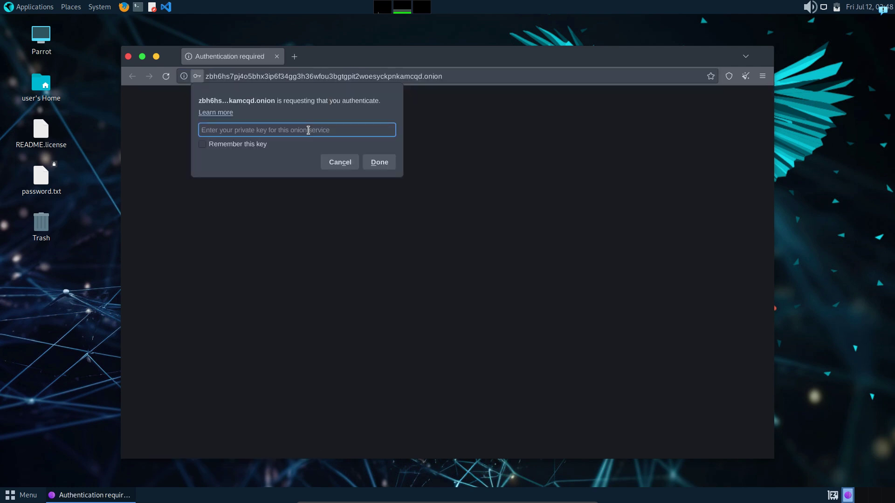
key(ctrl+v)
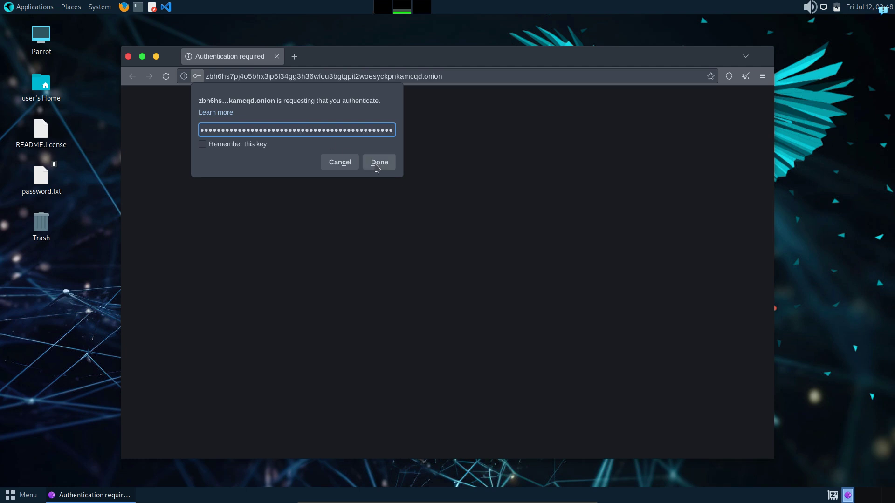
click(377, 166)
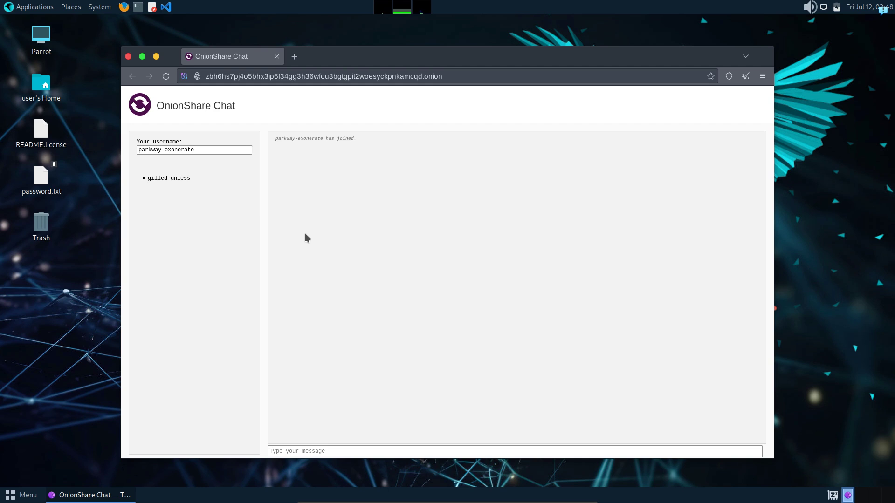
- Send 'Hello Neo, red pill or blue pill' to the chat room as the second user
click(201, 150)
drag(200, 150, 118, 151)
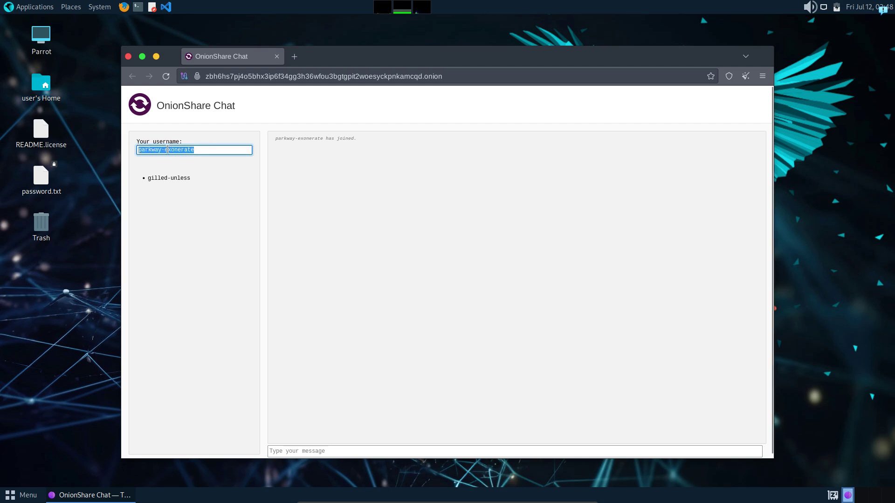
drag(150, 178, 194, 186)
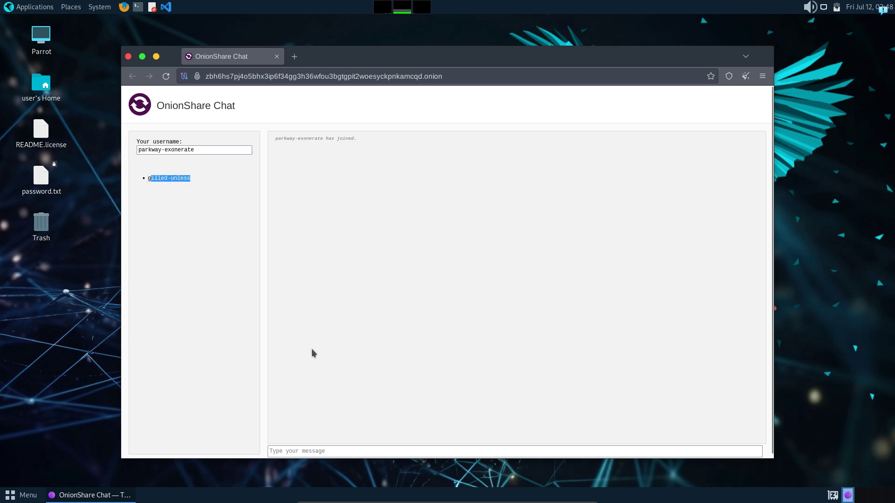
click(339, 451)
text(Hello Neo, red pil)
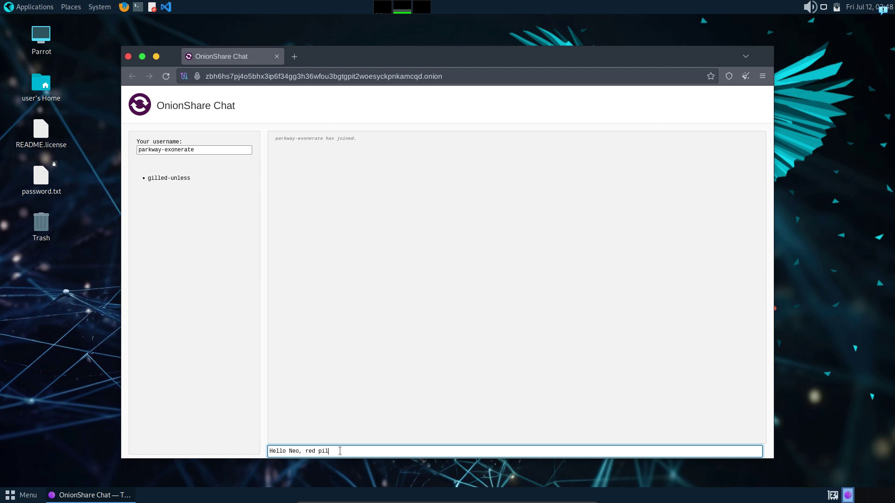
text(l or blue pill)
key(Return)
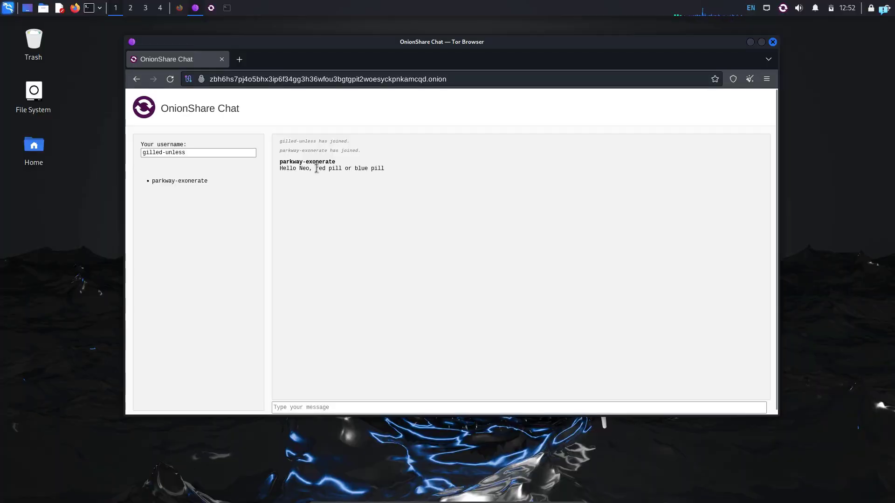
- Reply 'blue pill, I wanna stay inside the matrix' and bring the OnionShare server window back
click(333, 406)
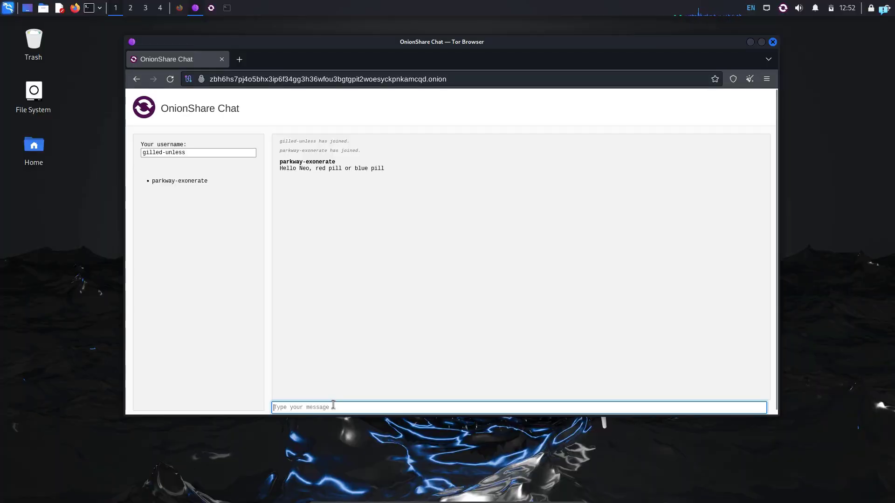
text(blue pill, I wanna sta)
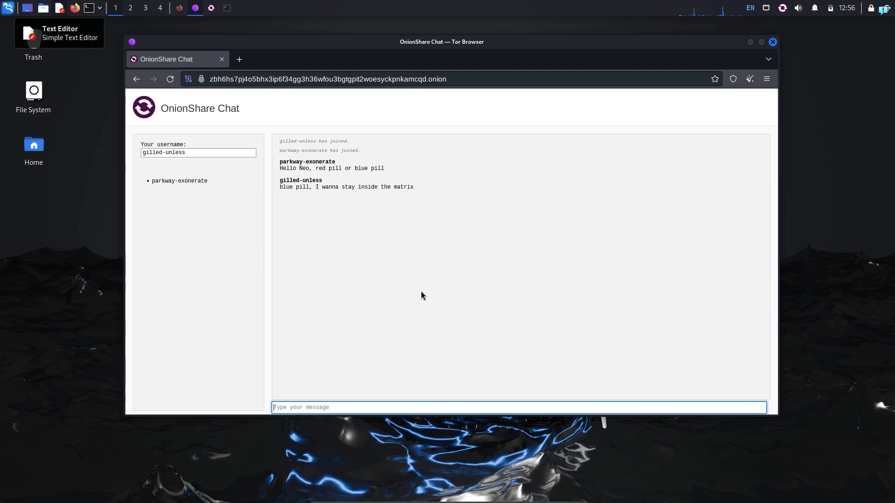
click(212, 9)
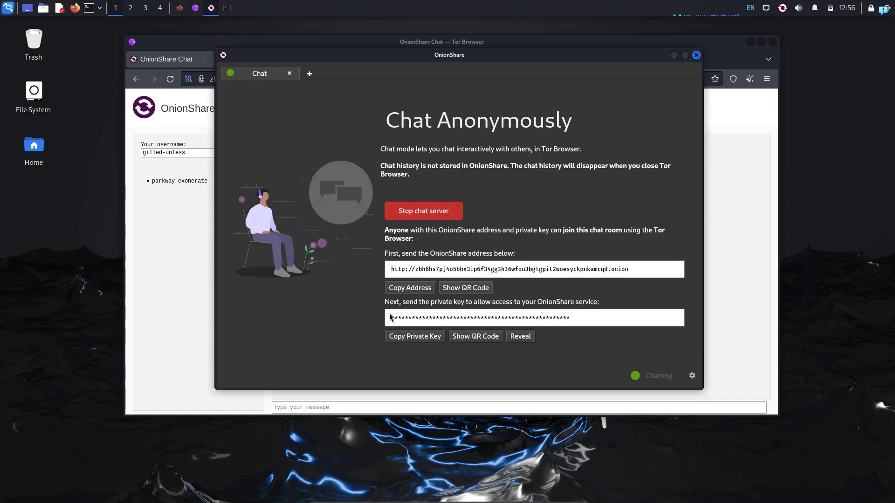